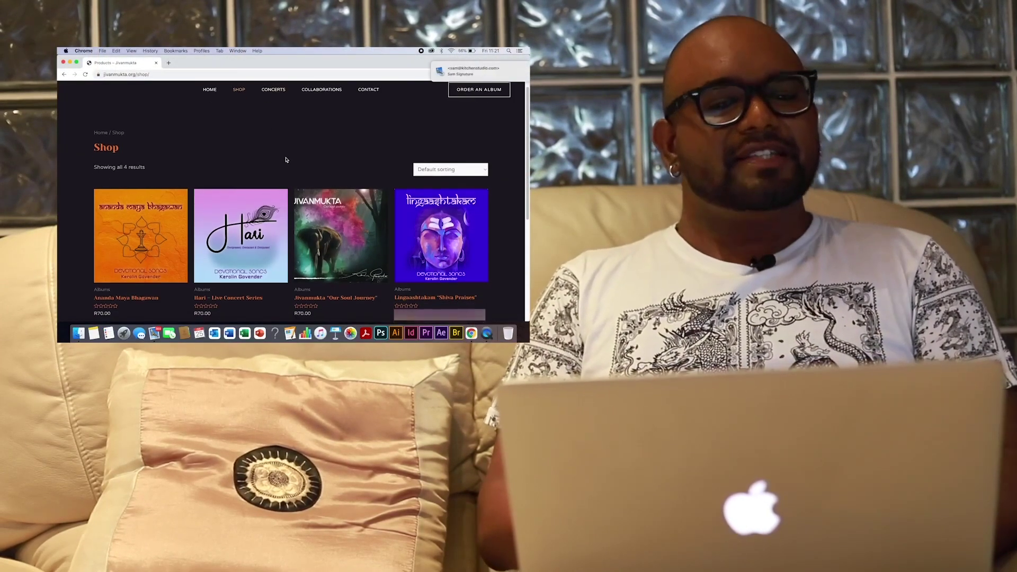
scroll(286, 160, down, 2)
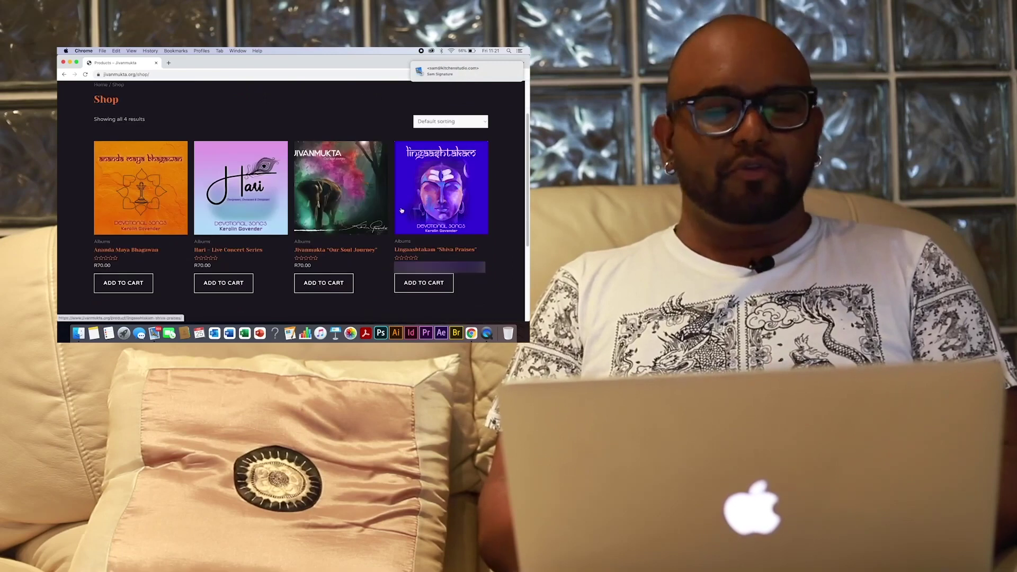
- Add the Lingaashtakam "Shiva Praises" album to the Jivanmukta cart
click(424, 283)
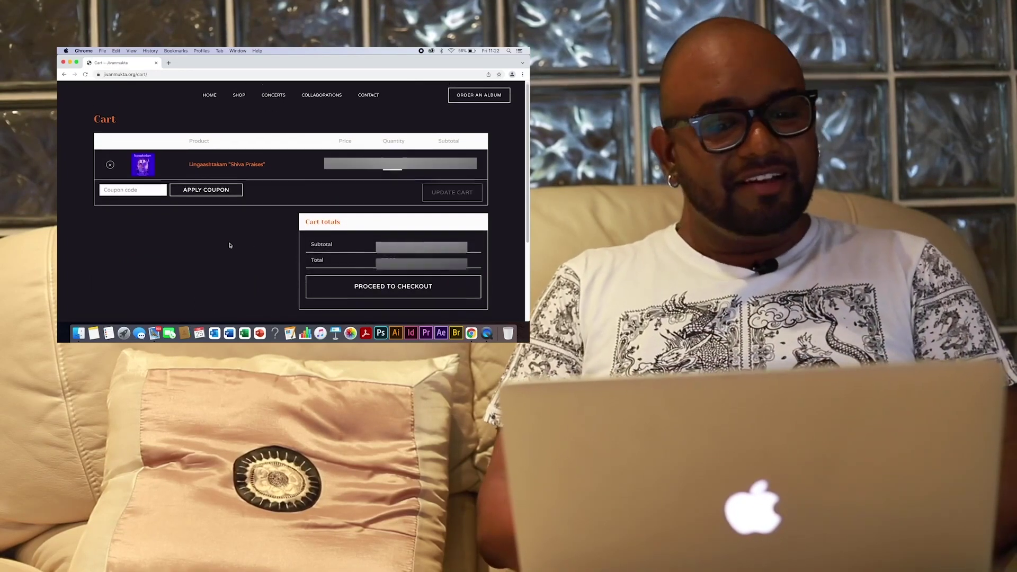
scroll(229, 244, down, 1)
- Proceed to checkout with the Lingaashtakam album in the cart
click(378, 256)
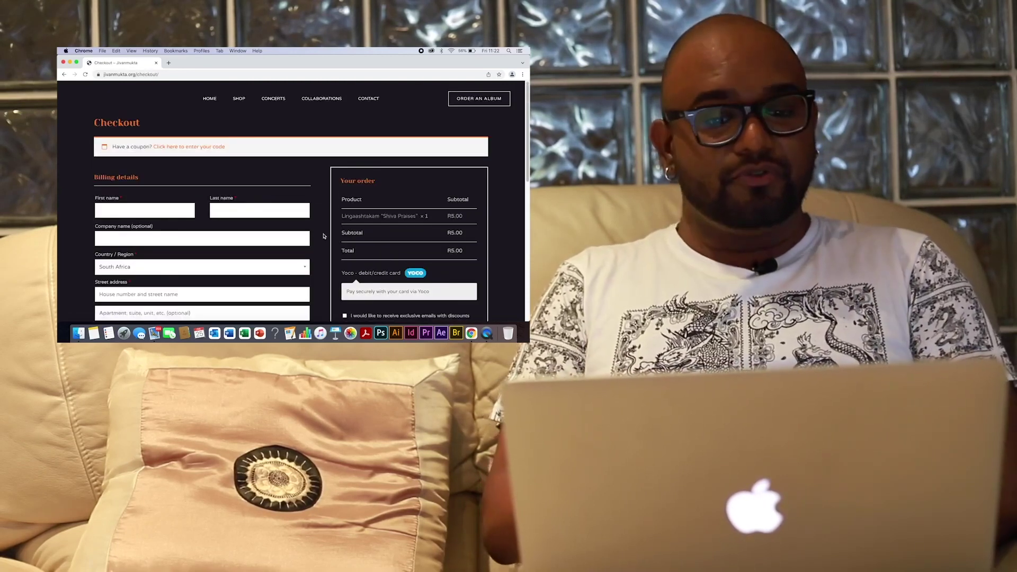
scroll(324, 236, down, 3)
scroll(323, 236, down, 3)
scroll(324, 236, down, 2)
scroll(323, 235, down, 3)
scroll(323, 235, up, 5)
scroll(323, 236, up, 3)
scroll(323, 236, up, 3)
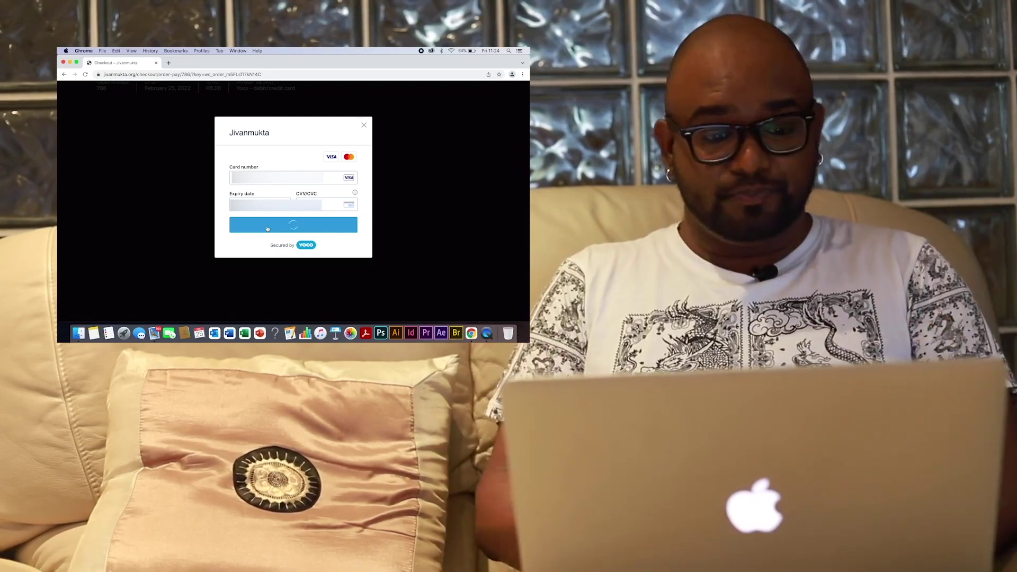
scroll(244, 254, down, 3)
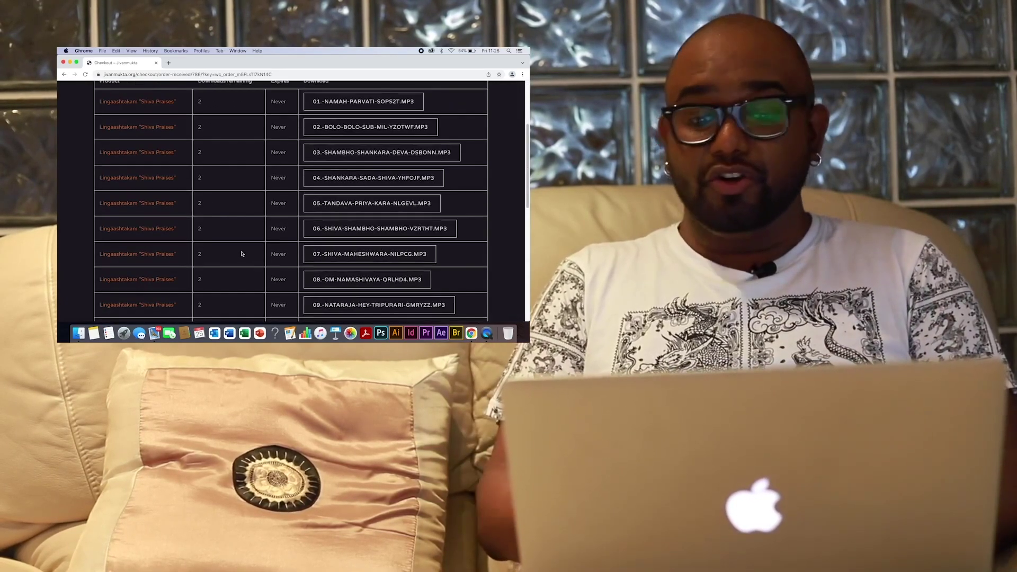
- Download track 02.-BOLO-BOLO-SUB-MIL-YZOTWF.MP3 from the order-received downloads table
click(347, 127)
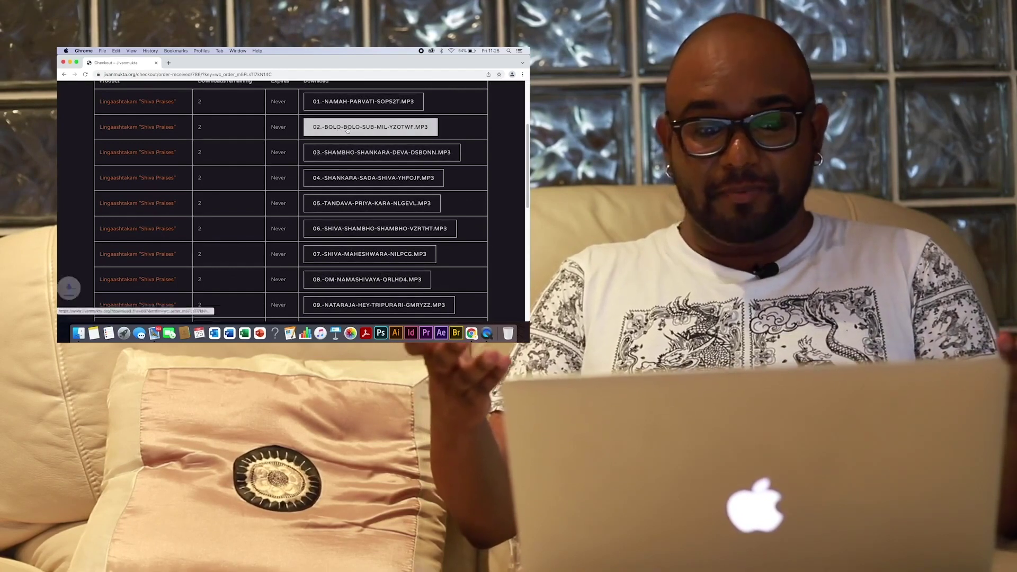